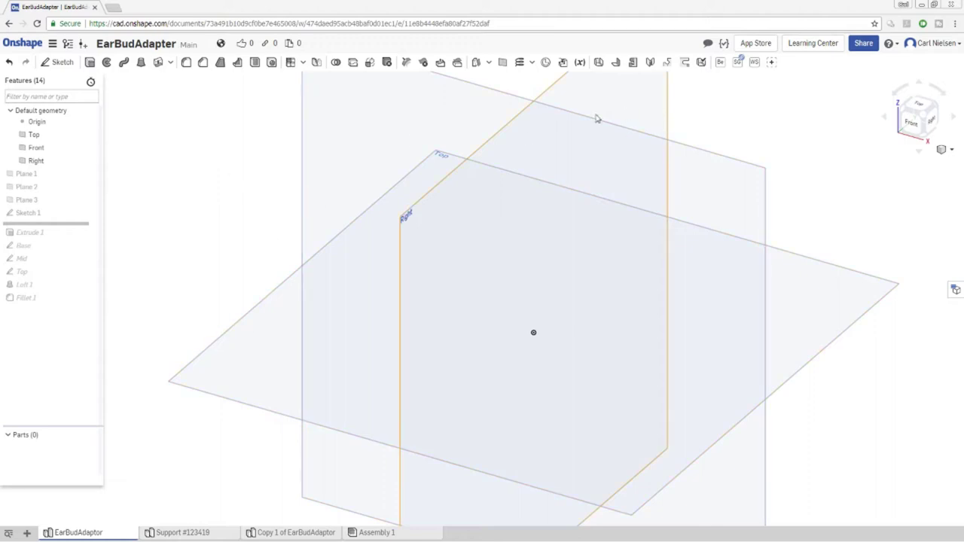
Hide the Front and Right planes, and show Planes 1, 2, 3 and Sketch 1
click(90, 150)
click(89, 161)
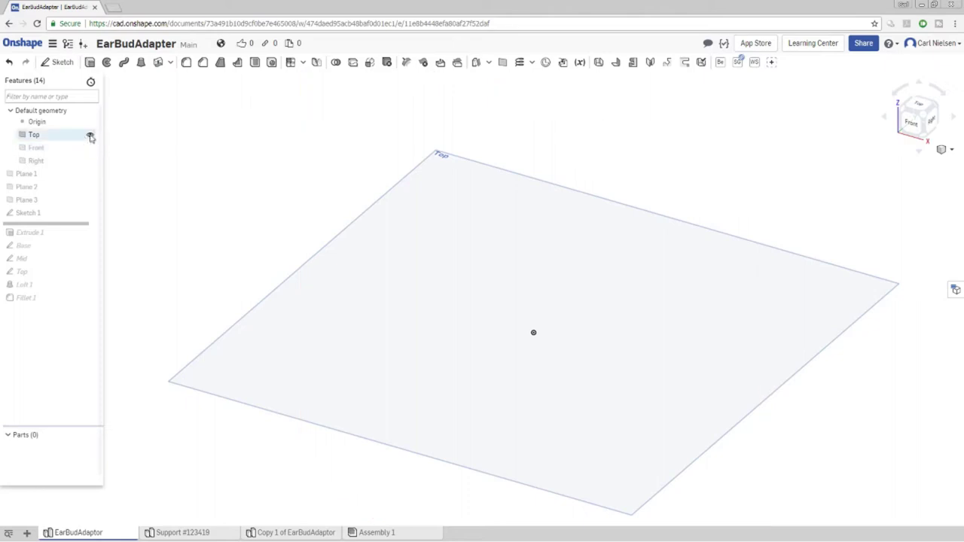
click(89, 174)
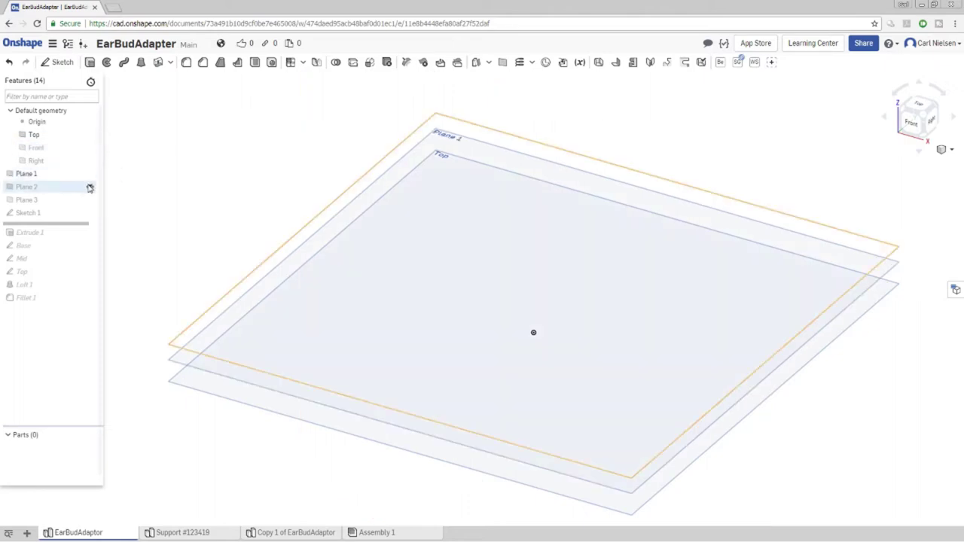
click(89, 187)
click(90, 201)
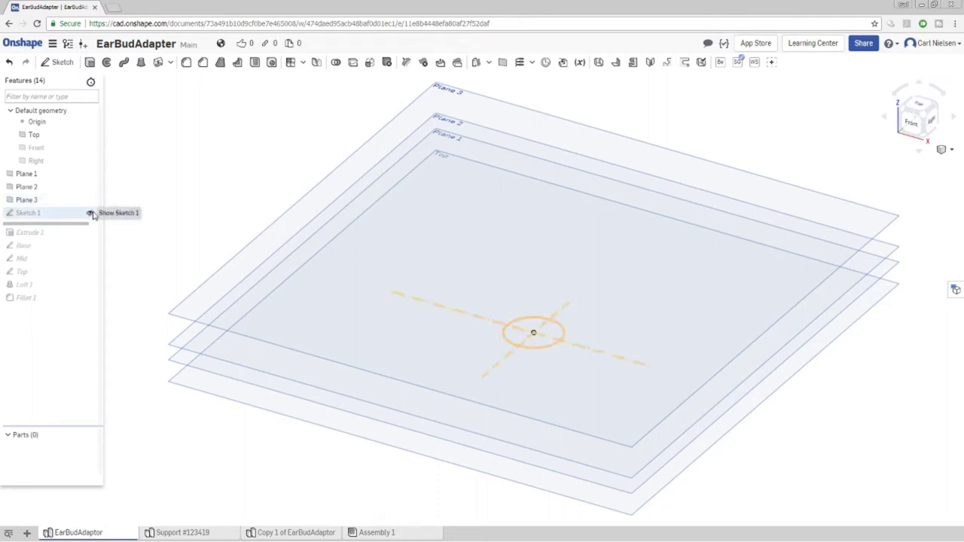
click(90, 213)
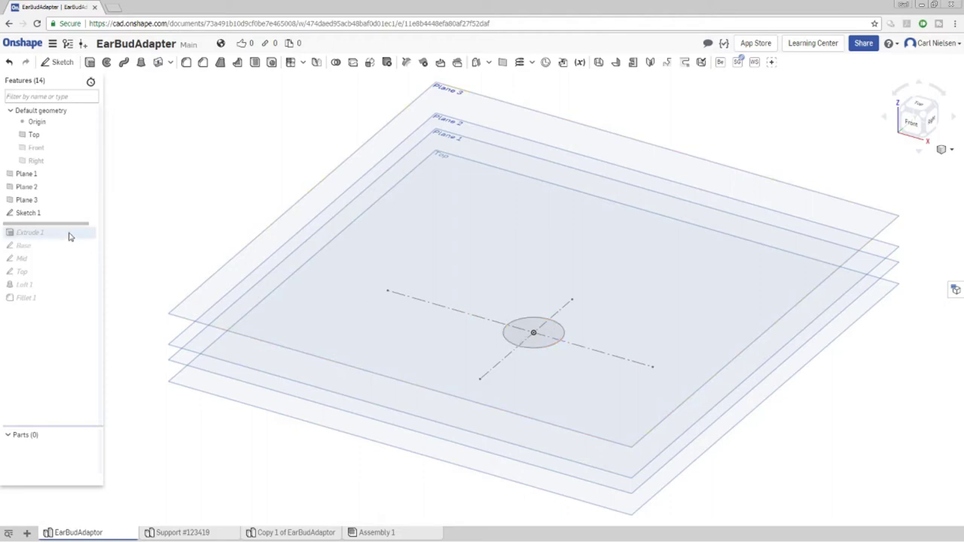
Roll the history forward past Extrude 1 and the Base sketch to bring back the cylinder
drag(66, 225, 66, 240)
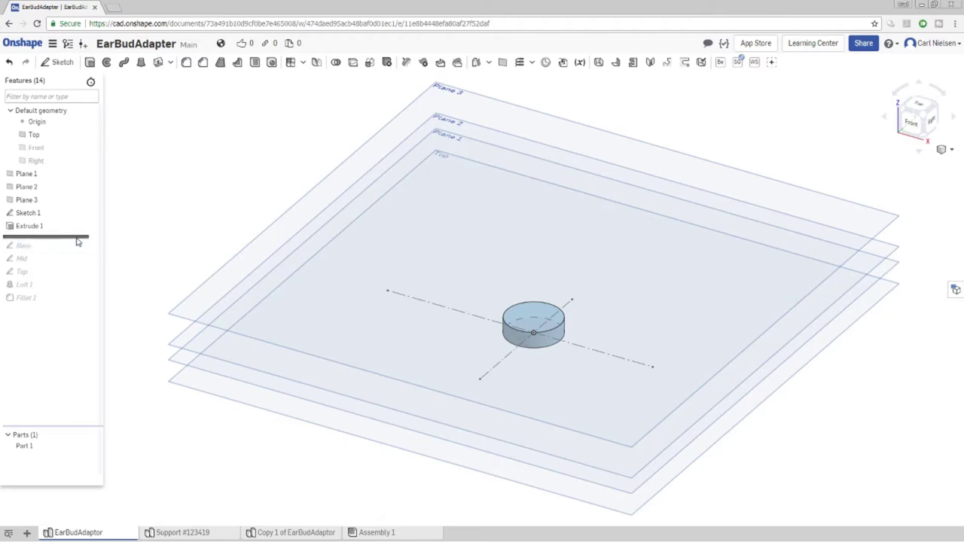
drag(77, 242, 76, 256)
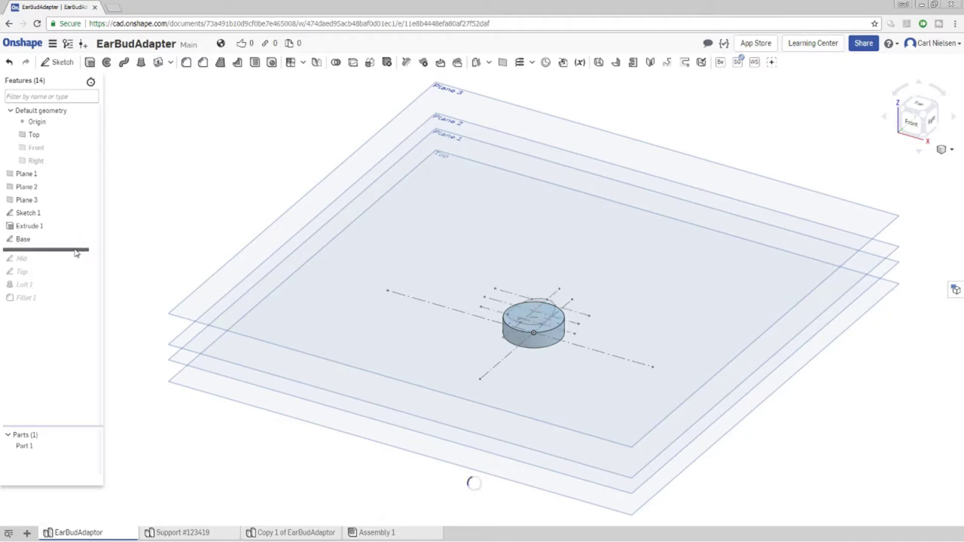
right_drag(484, 458, 505, 430)
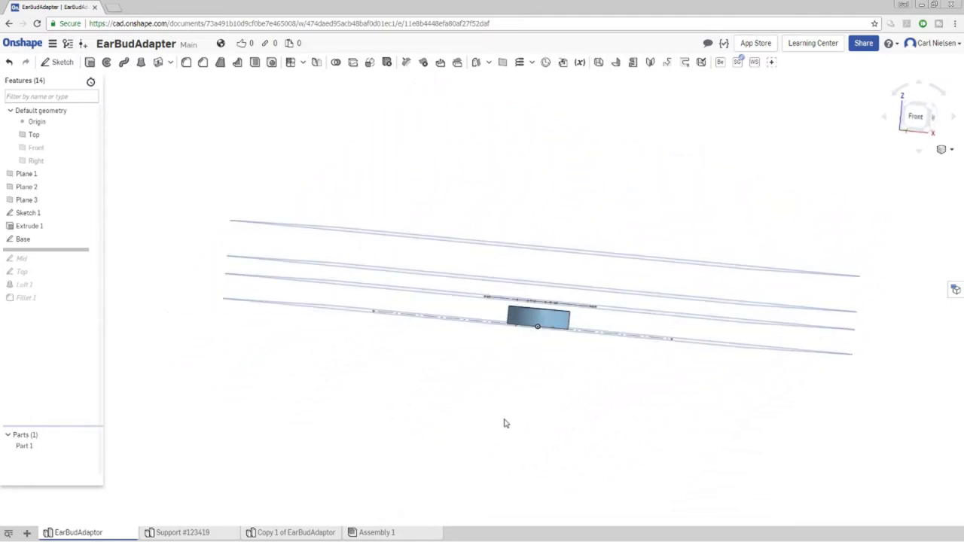
Roll the history through the Mid sketch and inspect the stacked profiles from front and above
key(shift+7)
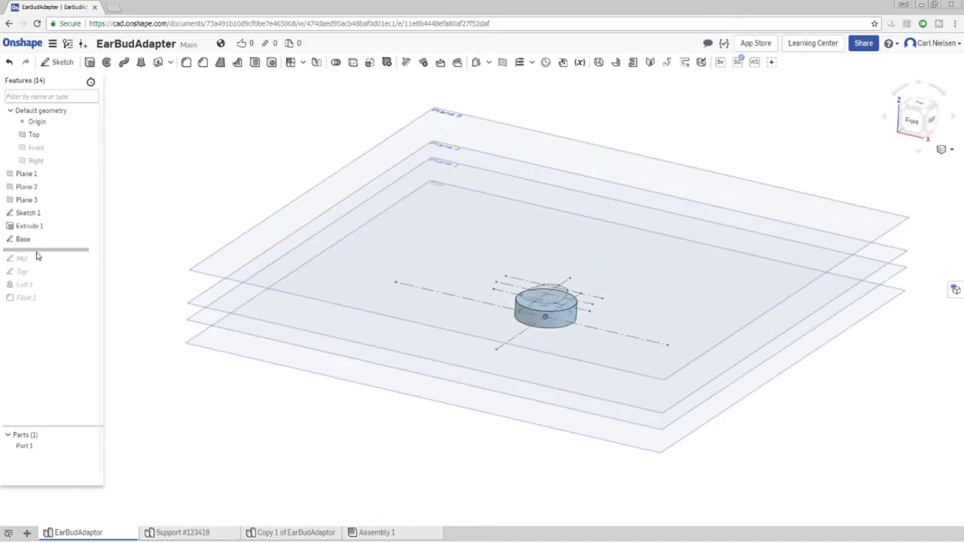
drag(46, 254, 46, 277)
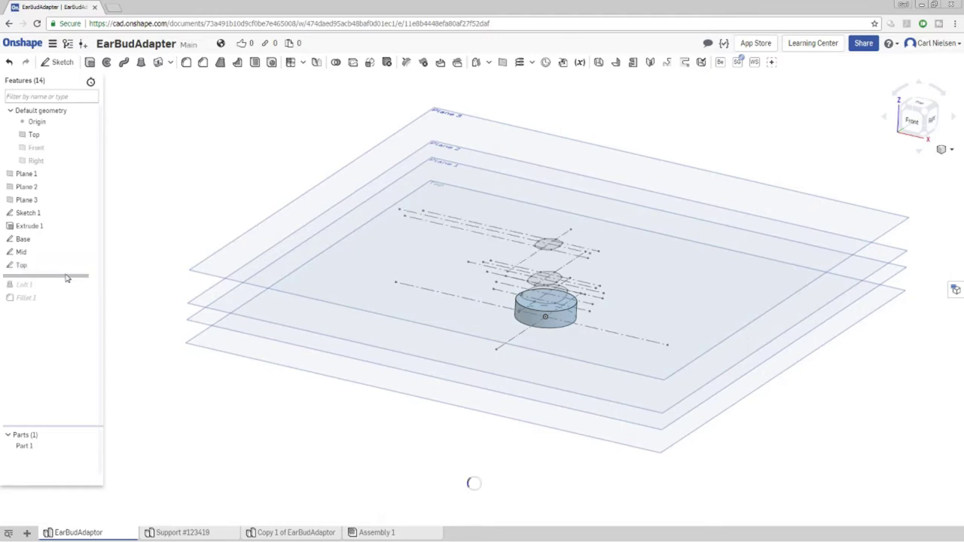
key(shift+1)
right_drag(470, 410, 467, 440)
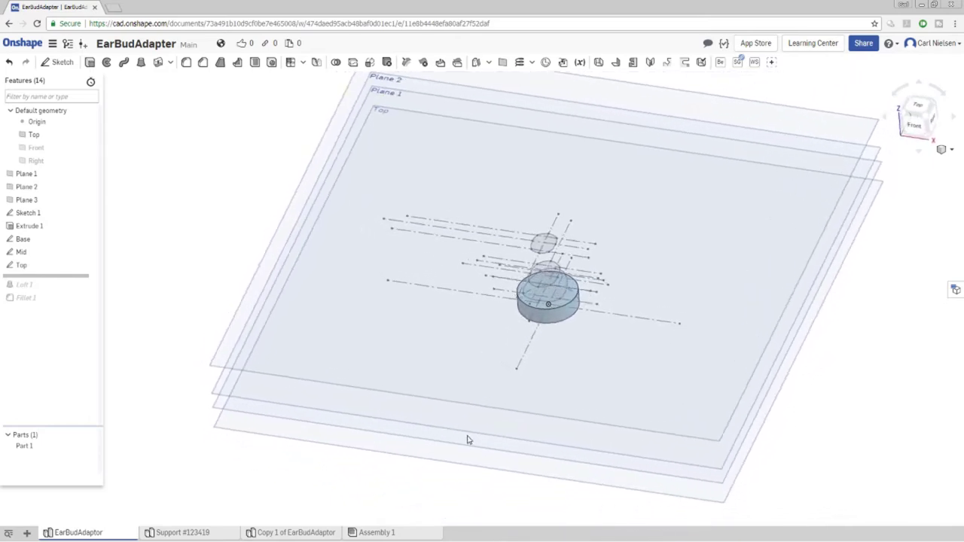
scroll(613, 351, up, 5)
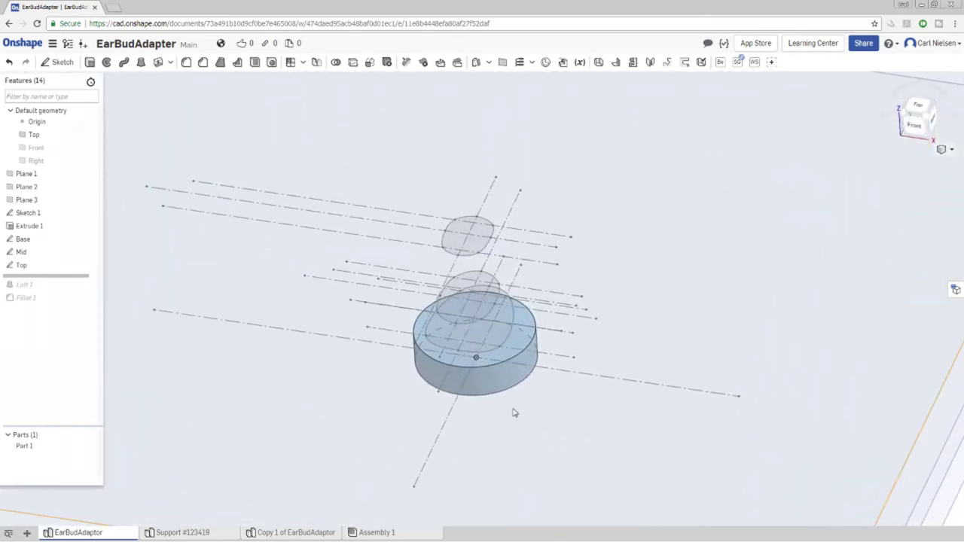
scroll(490, 425, up, 1)
mouse_move(475, 433)
right_down()
mouse_move(465, 418)
mouse_move(447, 419)
mouse_move(471, 428)
mouse_move(453, 436)
mouse_move(472, 447)
mouse_move(469, 435)
mouse_move(481, 452)
mouse_move(444, 458)
mouse_move(465, 475)
mouse_move(471, 430)
mouse_move(456, 432)
mouse_move(430, 408)
mouse_move(59, 293)
right_up()
Roll the history past Loft 1 and inspect the lofted nozzle from several angles
drag(51, 275, 54, 290)
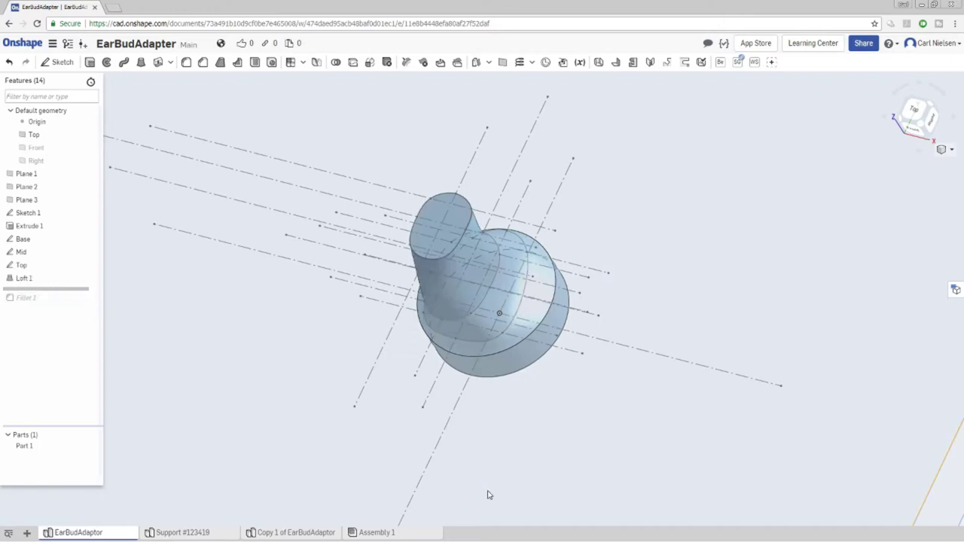
right_drag(487, 495, 516, 450)
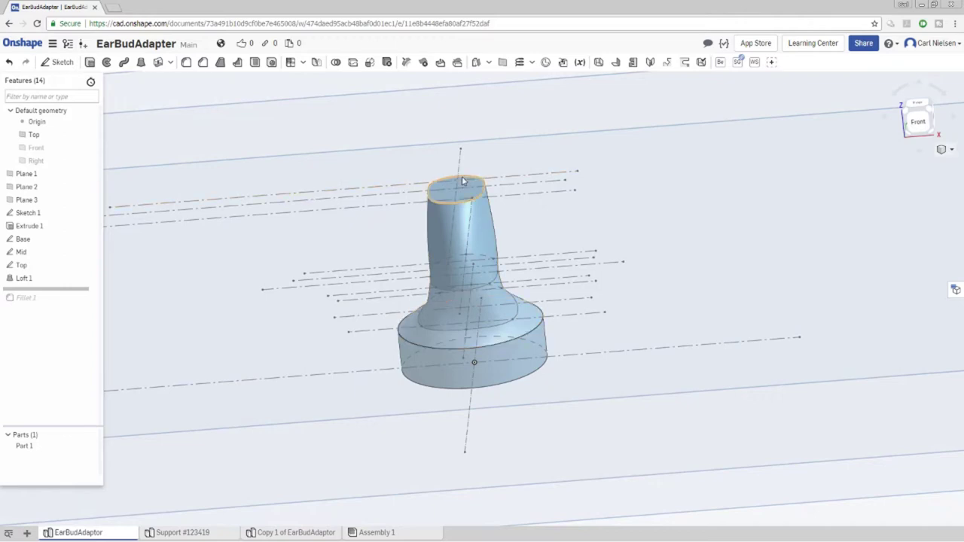
right_drag(675, 297, 673, 343)
middle_drag(673, 343, 686, 356)
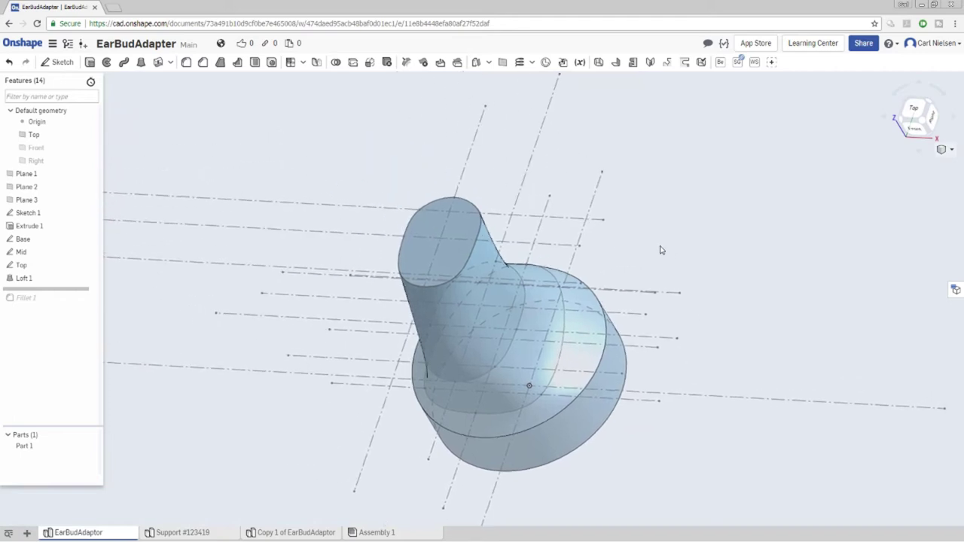
right_drag(630, 325, 678, 353)
scroll(621, 394, up, 4)
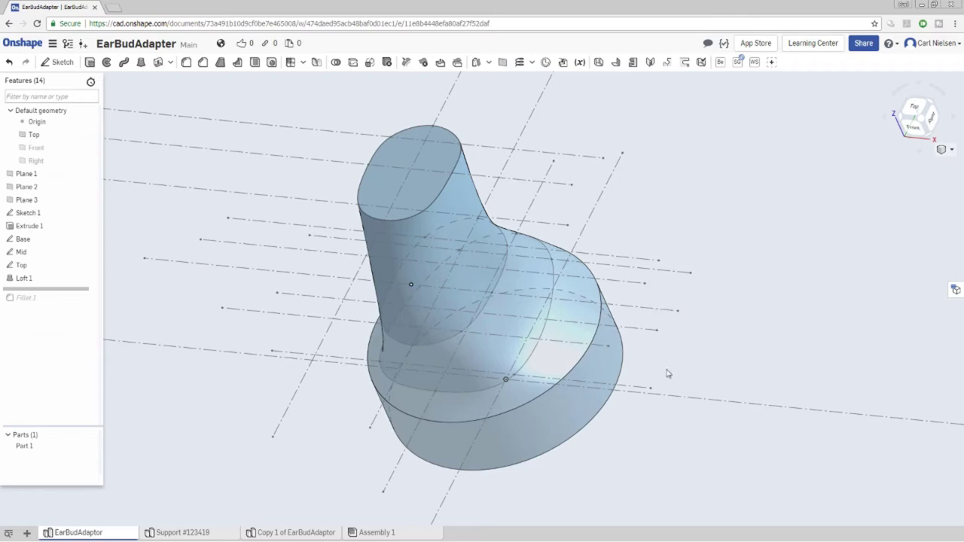
right_drag(639, 442, 540, 286)
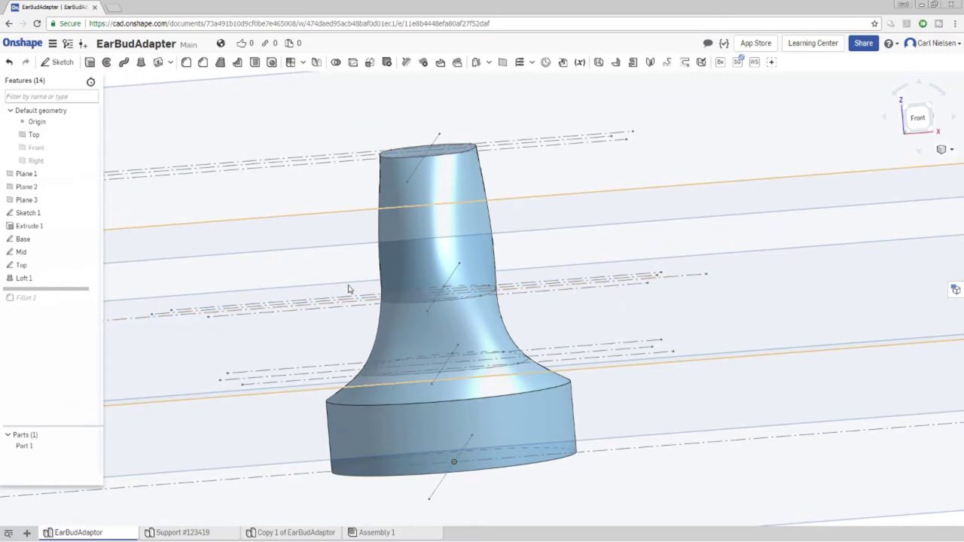
Roll the history past Fillet 1 and open it to view its 2 mm radius
drag(53, 289, 48, 301)
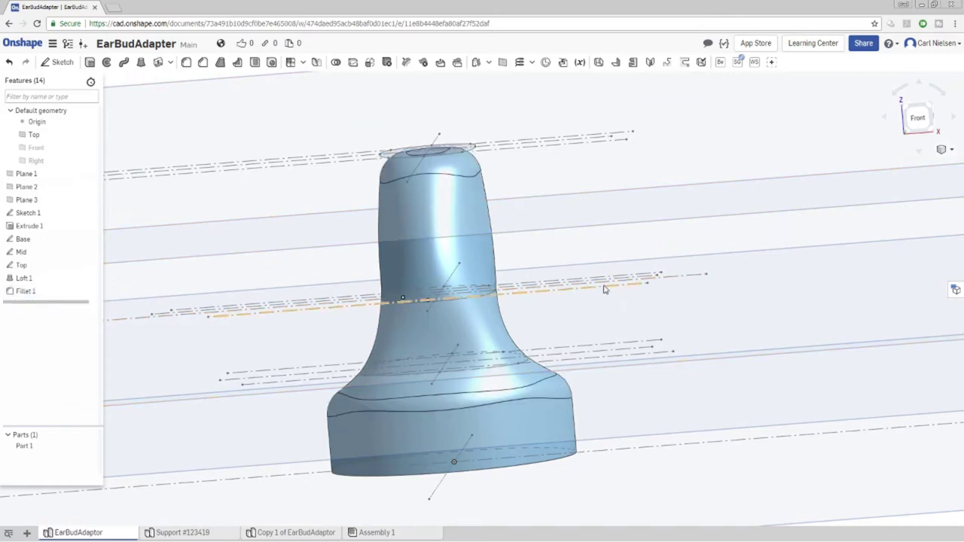
right_drag(603, 289, 595, 319)
click(31, 292)
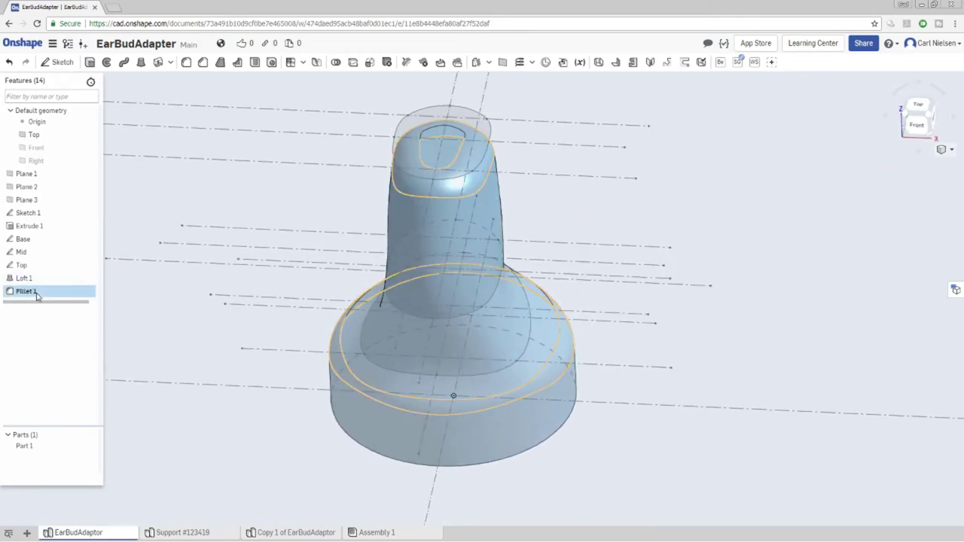
double_click(30, 292)
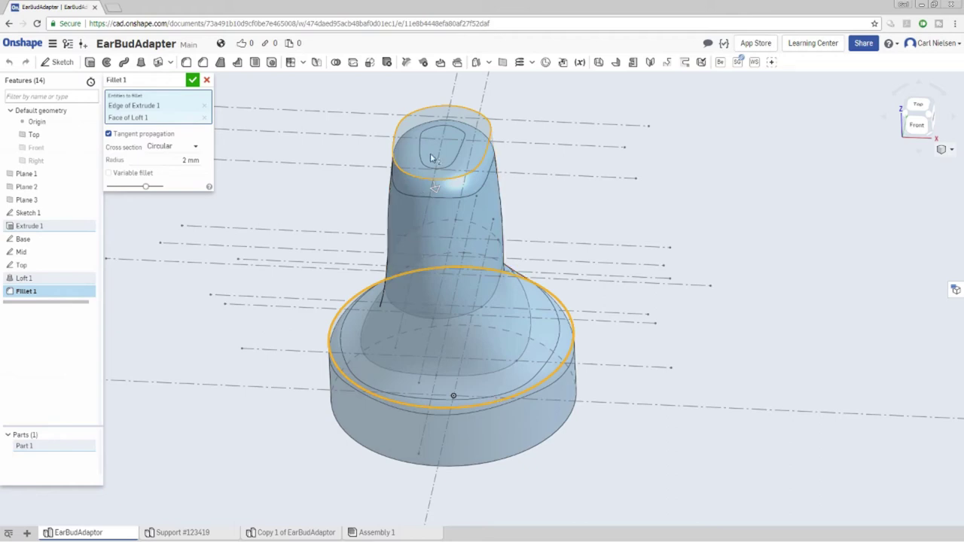
scroll(437, 141, up, 5)
right_drag(437, 141, 430, 223)
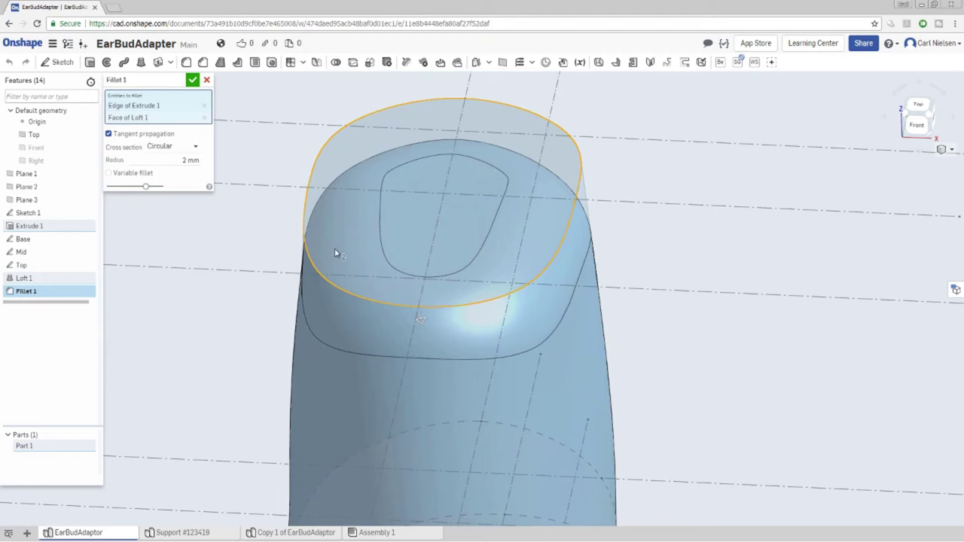
scroll(503, 354, up, 3)
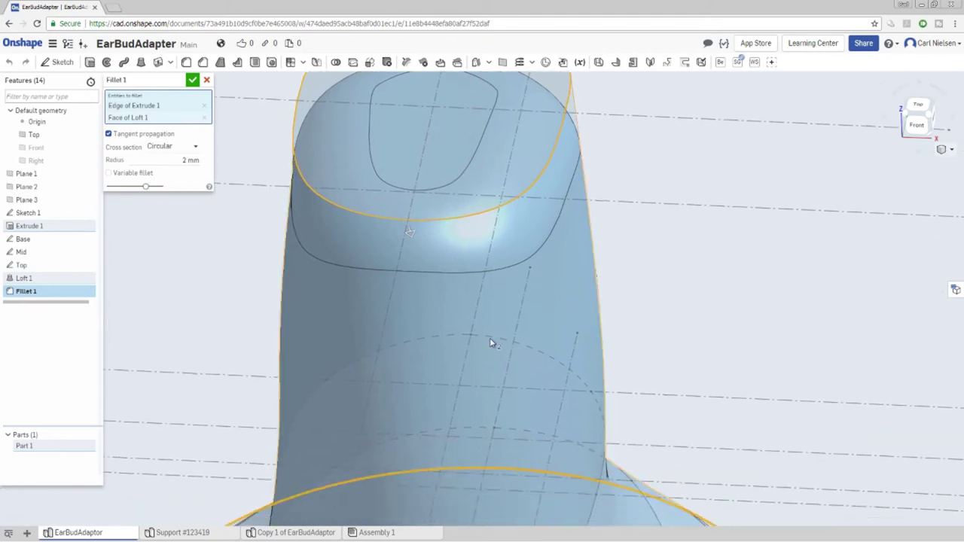
scroll(490, 338, down, 2)
scroll(487, 335, down, 1)
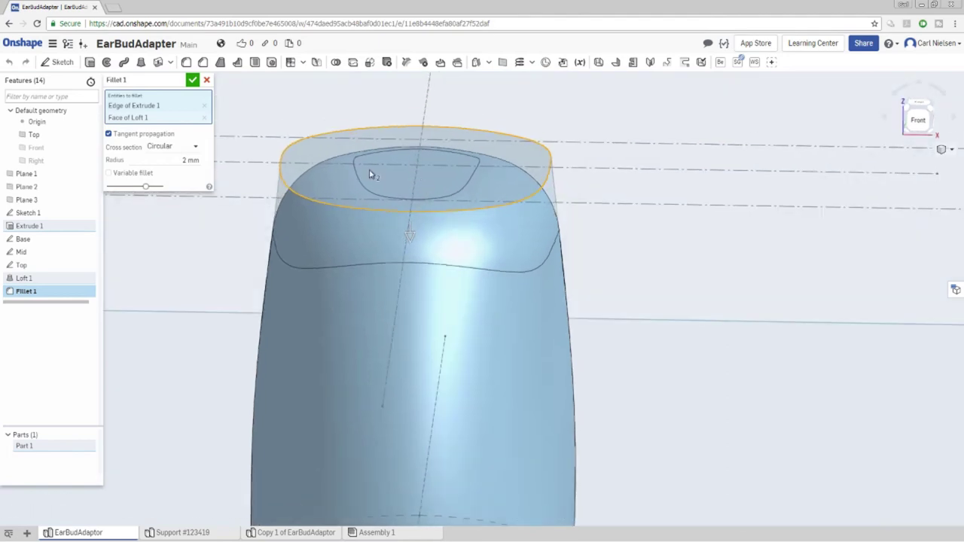
scroll(433, 399, down, 2)
middle_drag(434, 419, 457, 176)
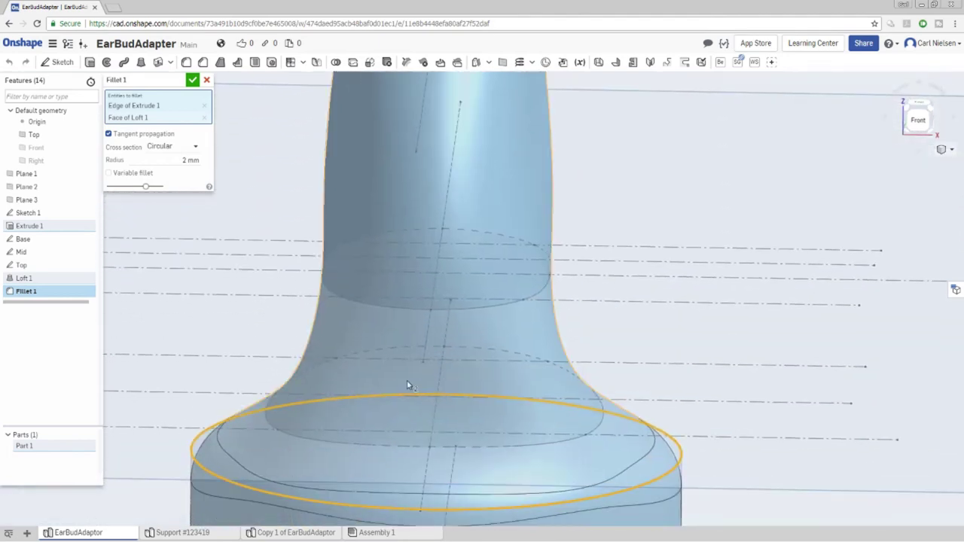
middle_drag(409, 387, 419, 205)
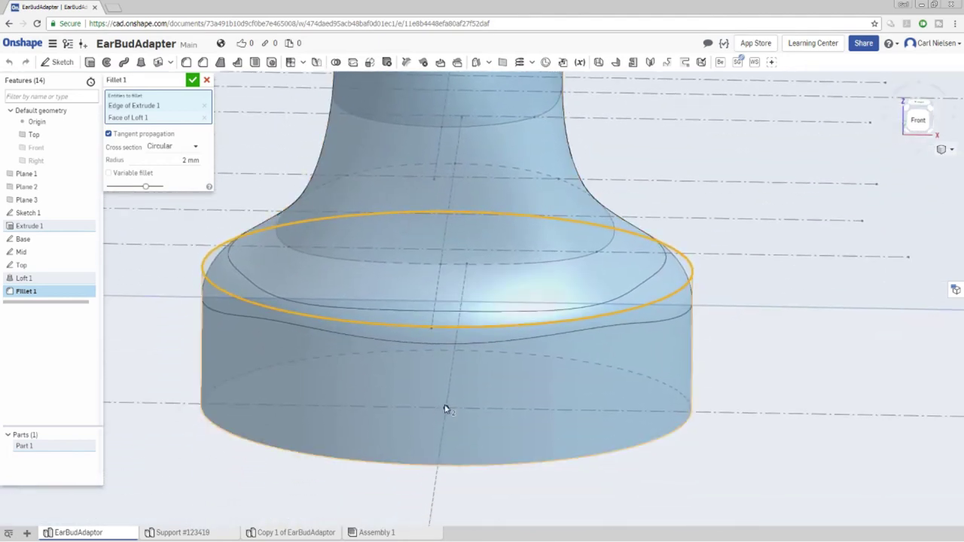
scroll(402, 307, down, 3)
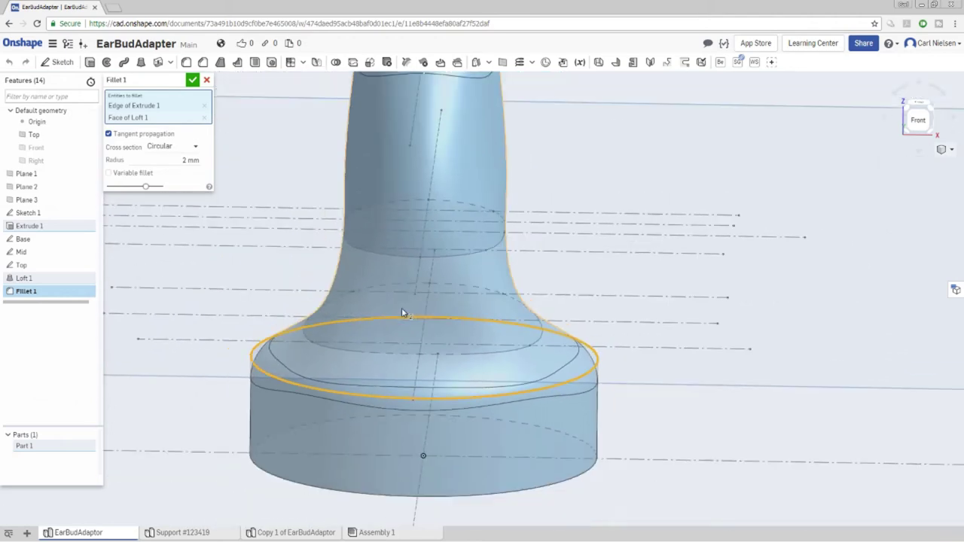